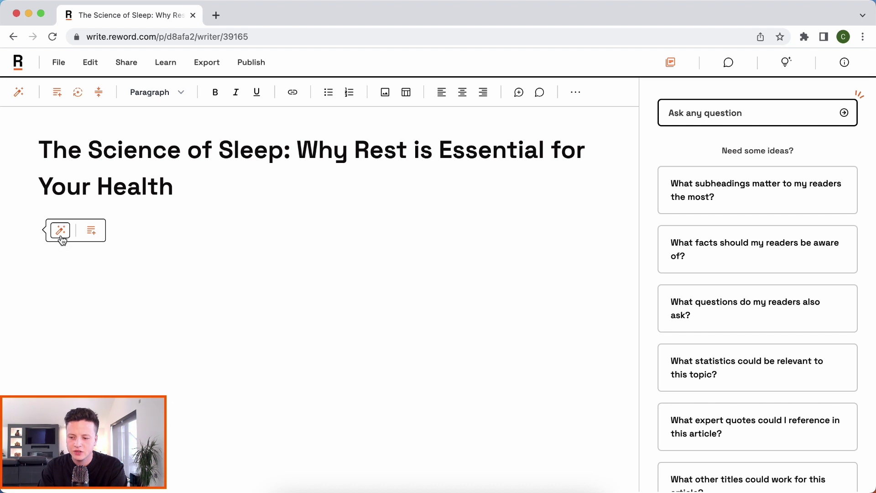
Generate text below the title with the AI Command prompt "Write an intro section in my usual style, that includes a short list of what the article is about".
{"action": "left_click", "coordinate": [134, 329]}
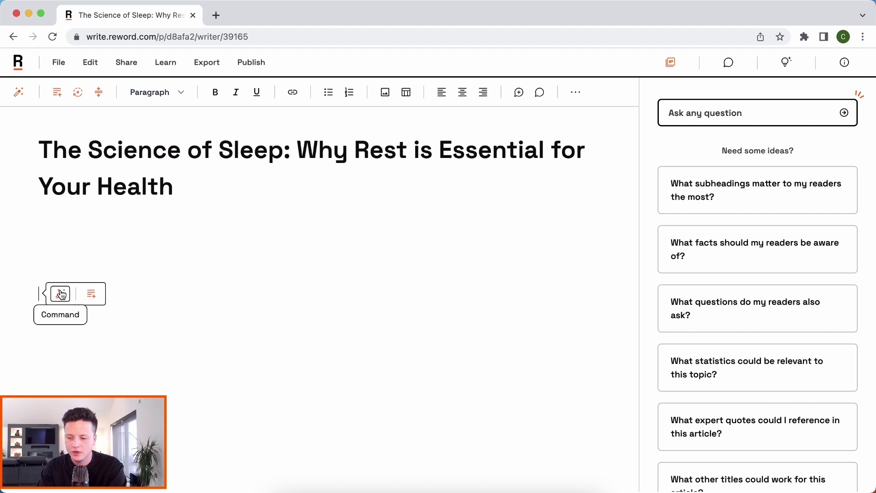
{"action": "left_click", "coordinate": [78, 245]}
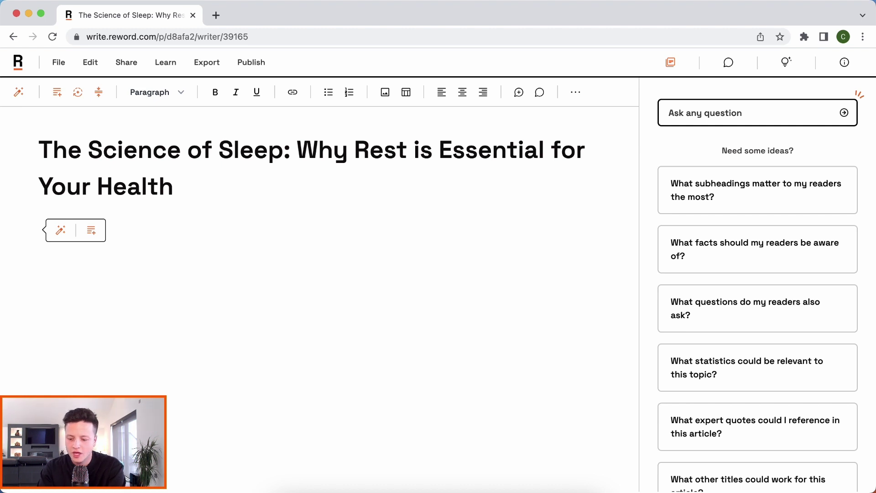
{"action": "type", "text": "/"}
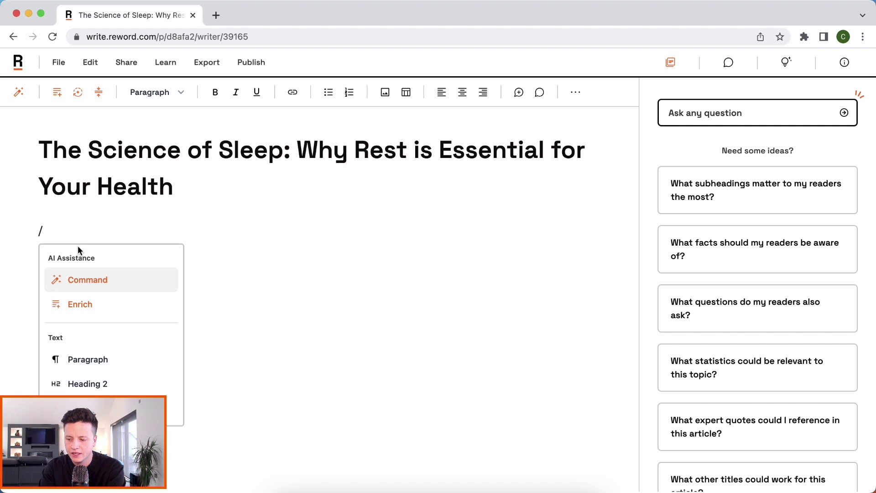
{"action": "type", "text": "com"}
{"action": "left_click", "coordinate": [98, 279]}
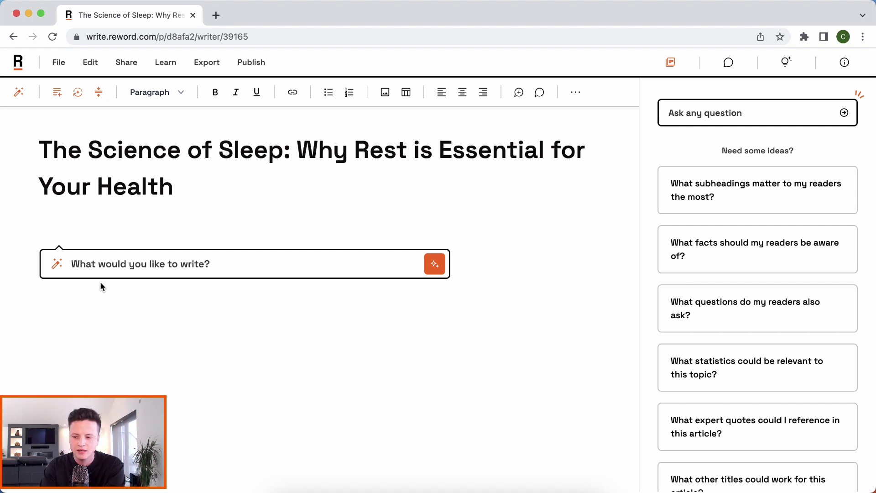
{"action": "type", "text": "Write an "}
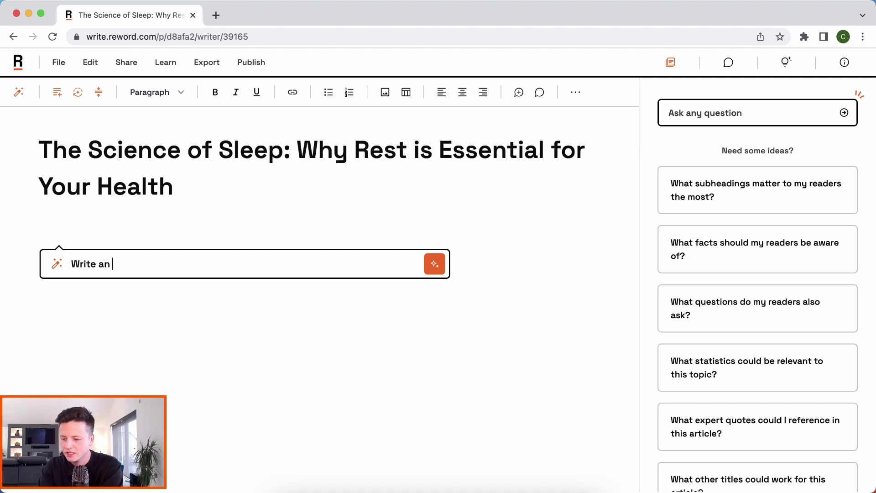
{"action": "type", "text": "intro section in my"}
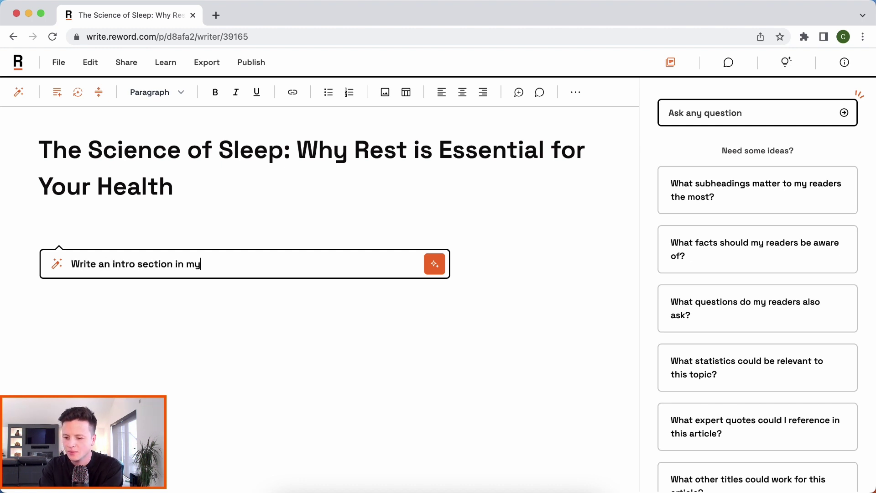
{"action": "type", "text": " usual style, that incl"}
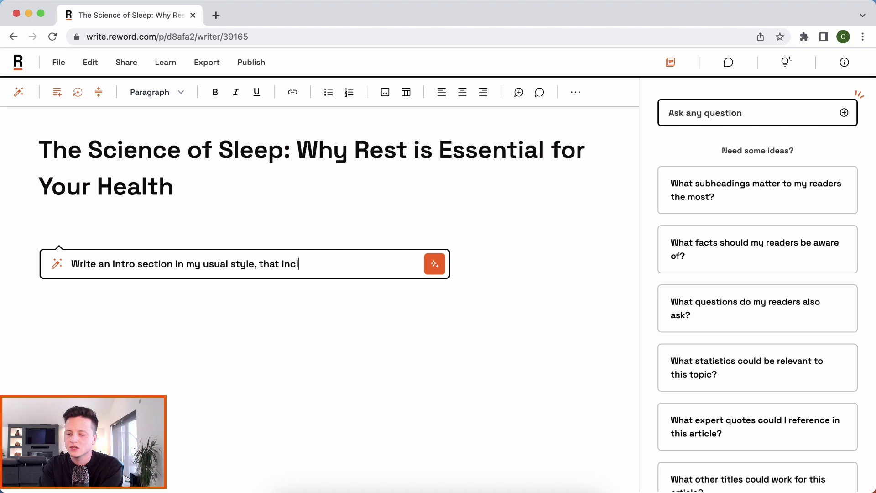
{"action": "type", "text": "udes a short list of "}
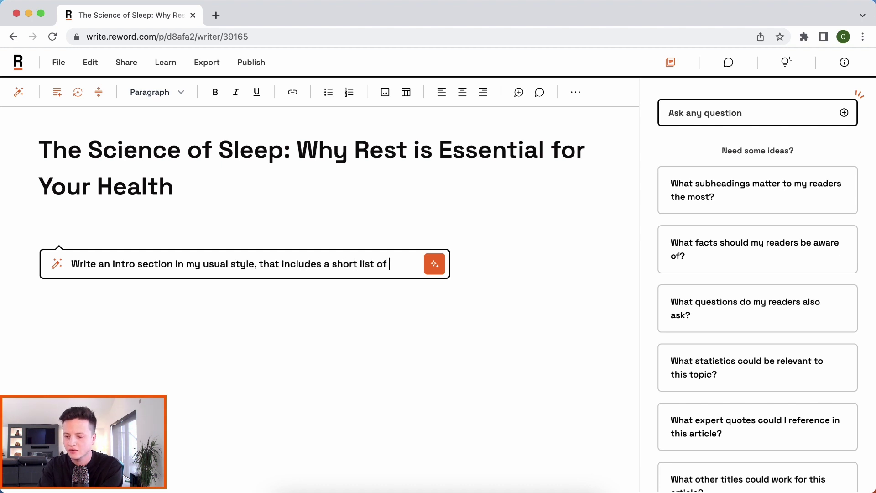
{"action": "type", "text": "what the article is about"}
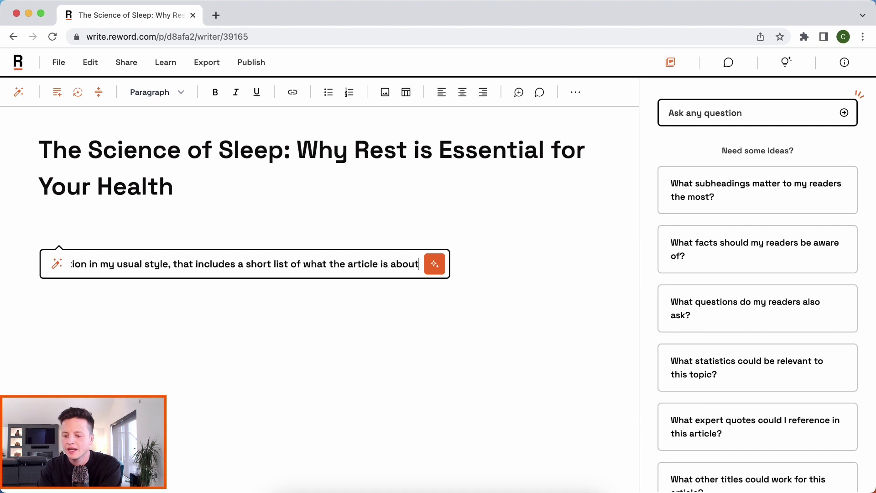
{"action": "key", "text": "Return"}
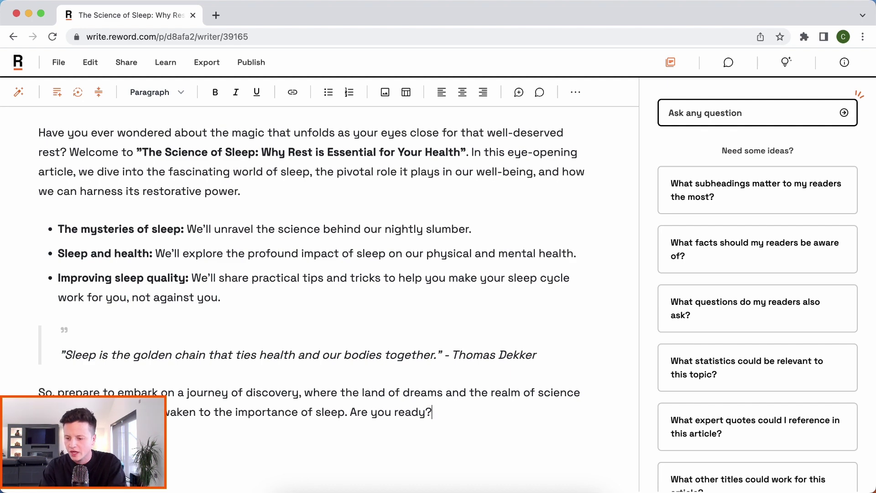
Ask which subheadings matter most to readers and add "The Benefits of a Good Night's Sleep: Why It's Important for Your Well-being" after the intro.
{"action": "scroll", "coordinate": [197, 211], "scroll_direction": "up", "scroll_amount": 4}
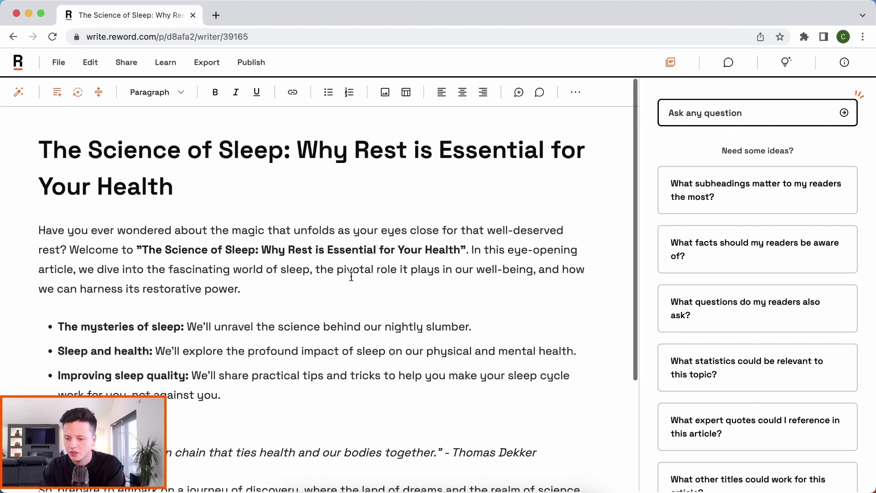
{"action": "left_click", "coordinate": [723, 186]}
{"action": "scroll", "coordinate": [500, 286], "scroll_direction": "down", "scroll_amount": 3}
{"action": "scroll", "coordinate": [500, 286], "scroll_direction": "down", "scroll_amount": 1}
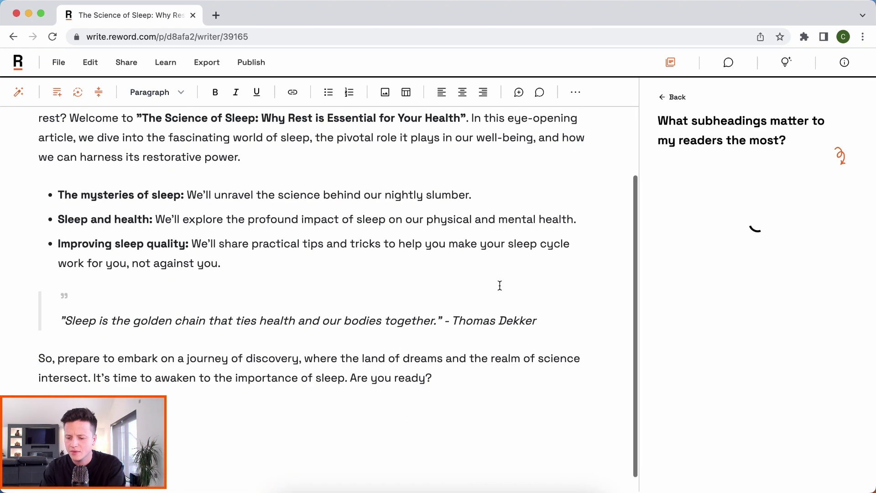
{"action": "scroll", "coordinate": [525, 352], "scroll_direction": "down", "scroll_amount": 1}
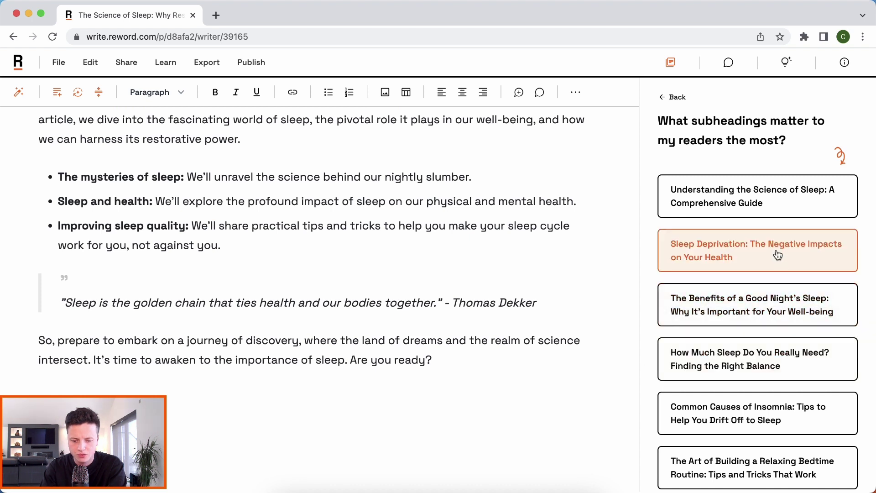
{"action": "left_click", "coordinate": [776, 299]}
{"action": "scroll", "coordinate": [426, 325], "scroll_direction": "down", "scroll_amount": 4}
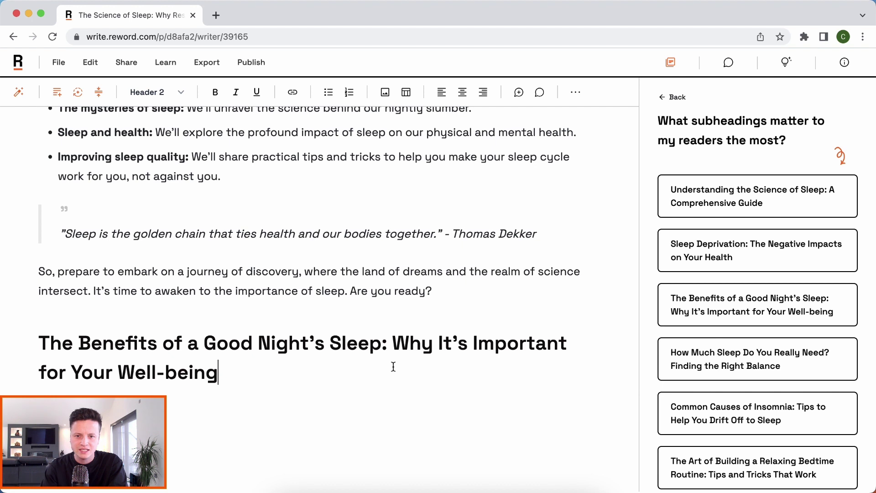
{"action": "key", "text": "Return"}
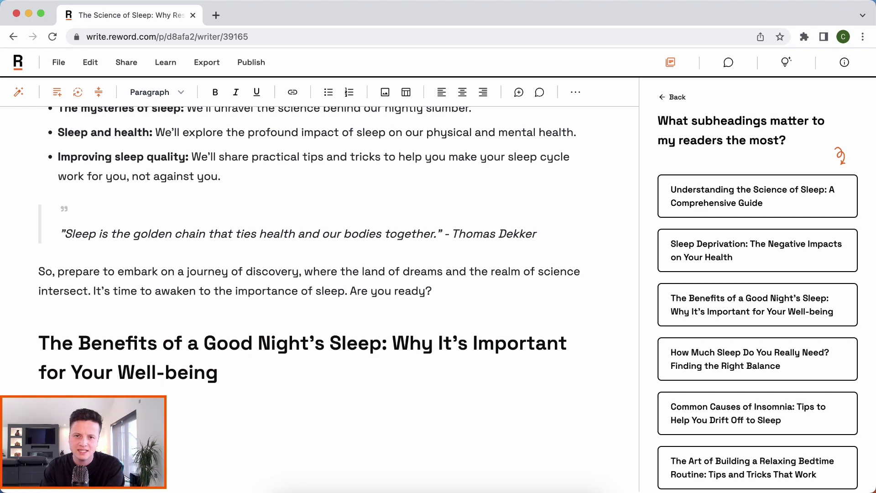
Generate the text under the benefits heading with the AI Command prompt "For this section, use subheadings to create a list of benefits".
{"action": "scroll", "coordinate": [254, 367], "scroll_direction": "down", "scroll_amount": 2}
{"action": "left_click", "coordinate": [255, 368]}
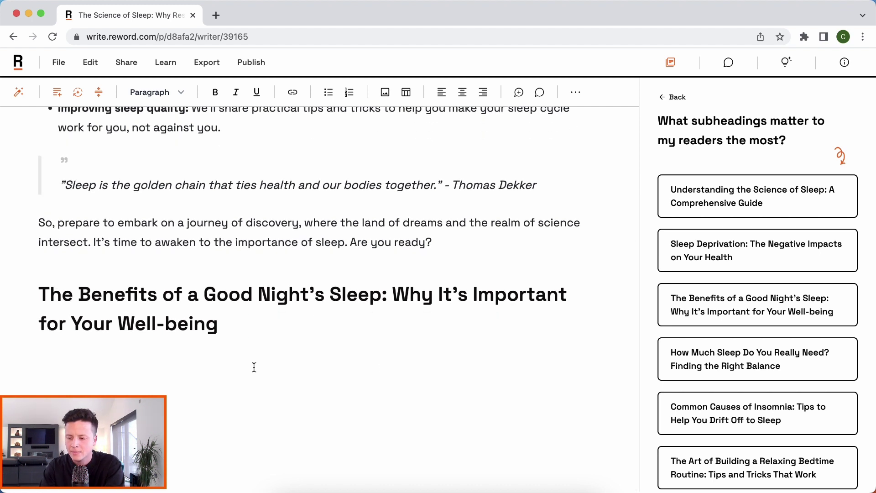
{"action": "type", "text": "/copm"}
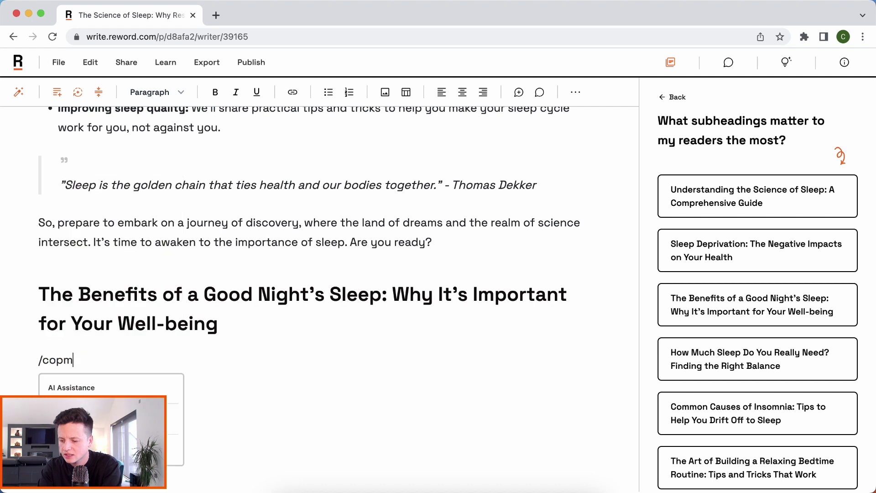
{"action": "key", "text": "BackSpace"}
{"action": "key", "text": "BackSpace"}
{"action": "type", "text": "mm"}
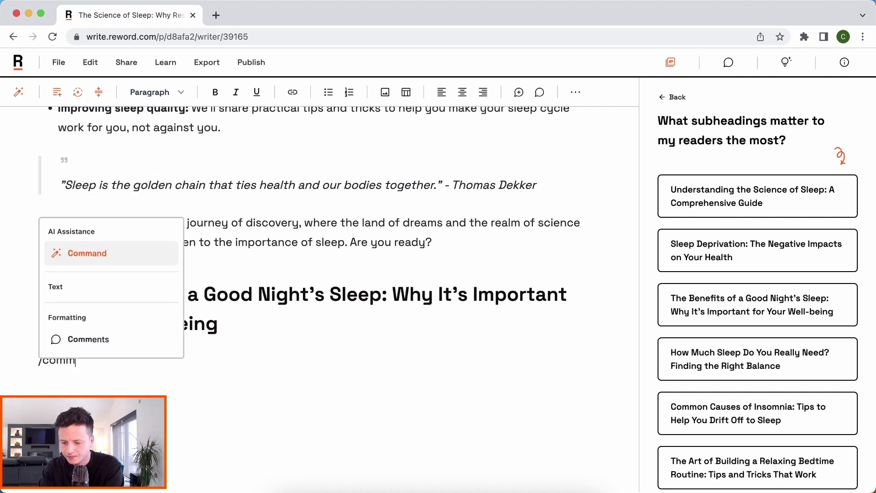
{"action": "key", "text": "Return"}
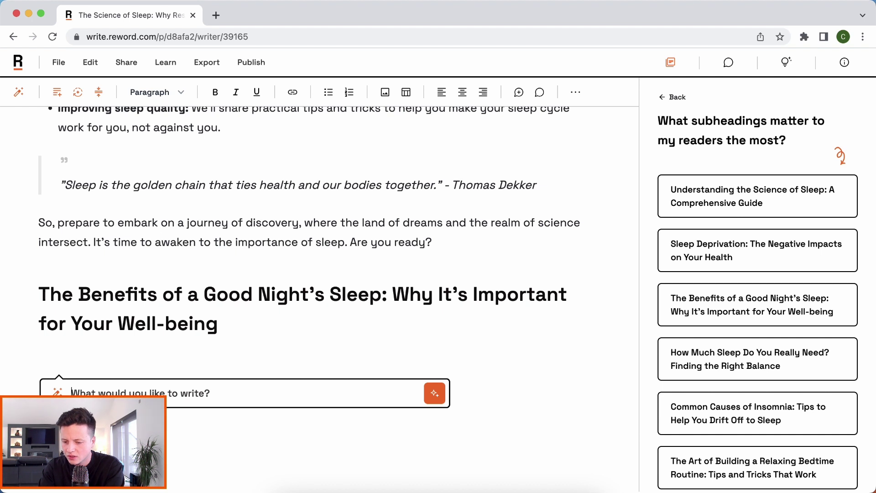
{"action": "type", "text": "For this section"}
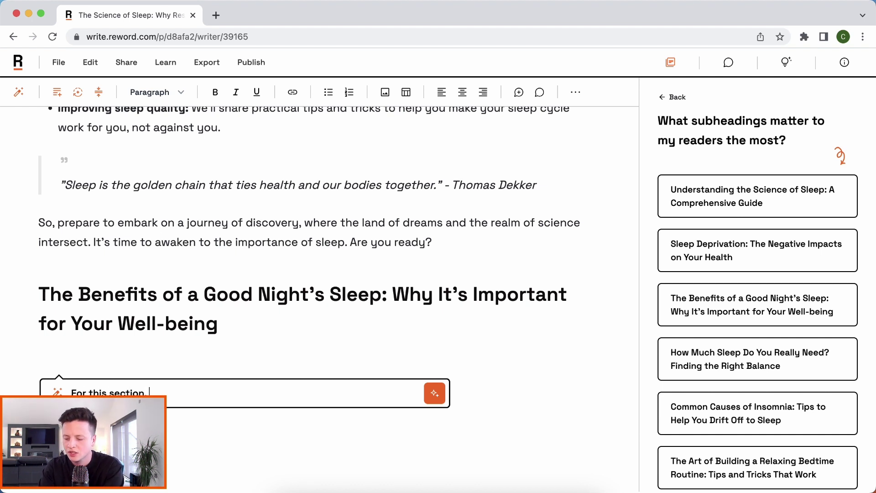
{"action": "type", "text": ", use"}
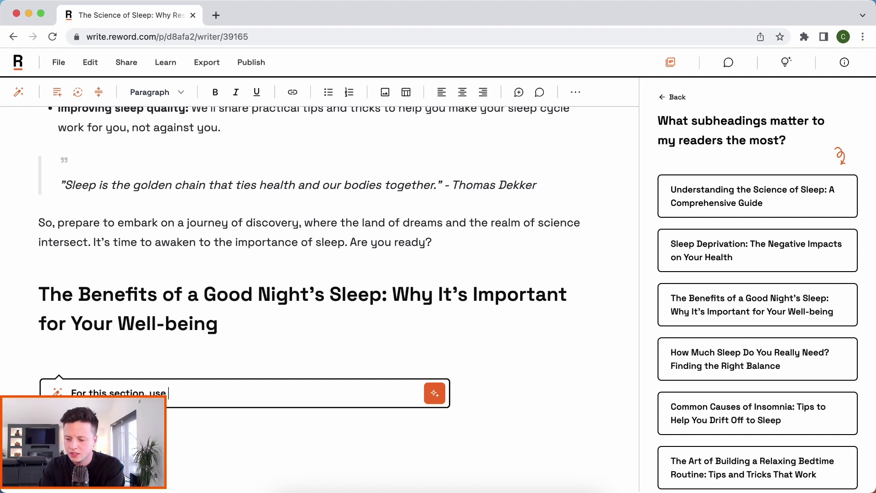
{"action": "type", "text": " subheadings "}
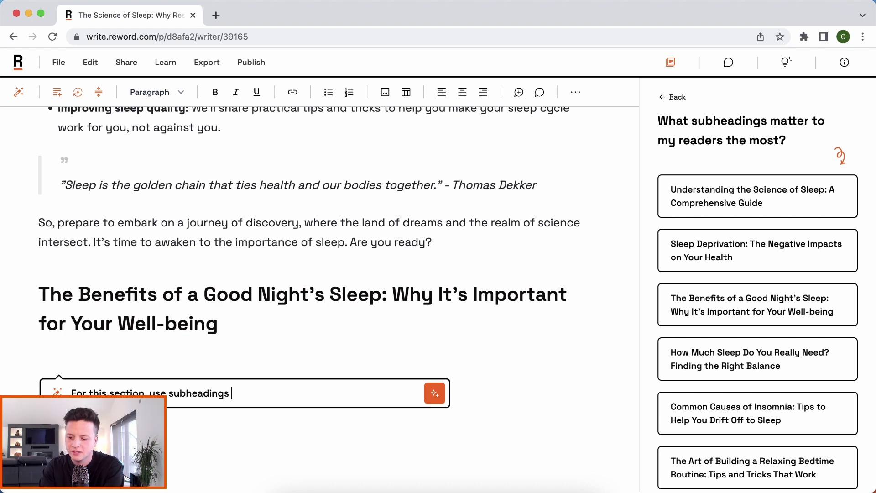
{"action": "type", "text": "to create a list of b"}
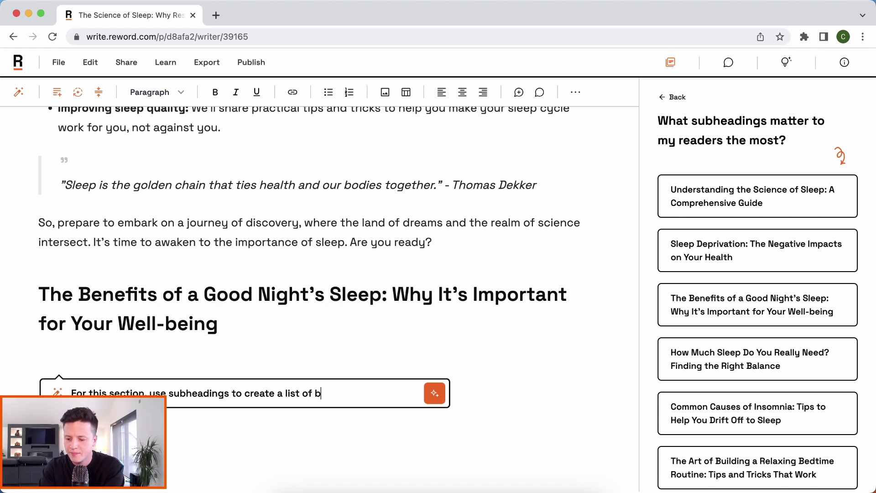
{"action": "type", "text": "enefits"}
{"action": "key", "text": "Return"}
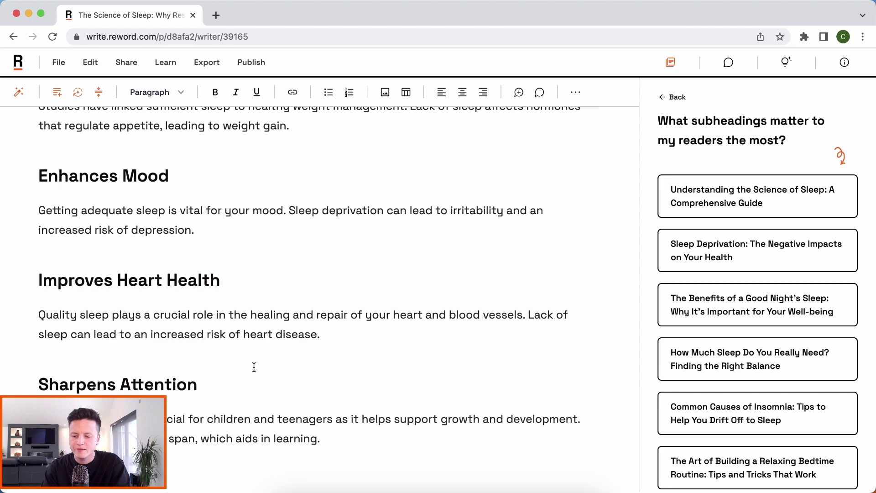
Expand the paragraph under "Boosts Immune Function" with the AI Command prompt "Extend this with a few paragraphs".
{"action": "scroll", "coordinate": [254, 368], "scroll_direction": "up", "scroll_amount": 5}
{"action": "scroll", "coordinate": [301, 357], "scroll_direction": "up", "scroll_amount": 2}
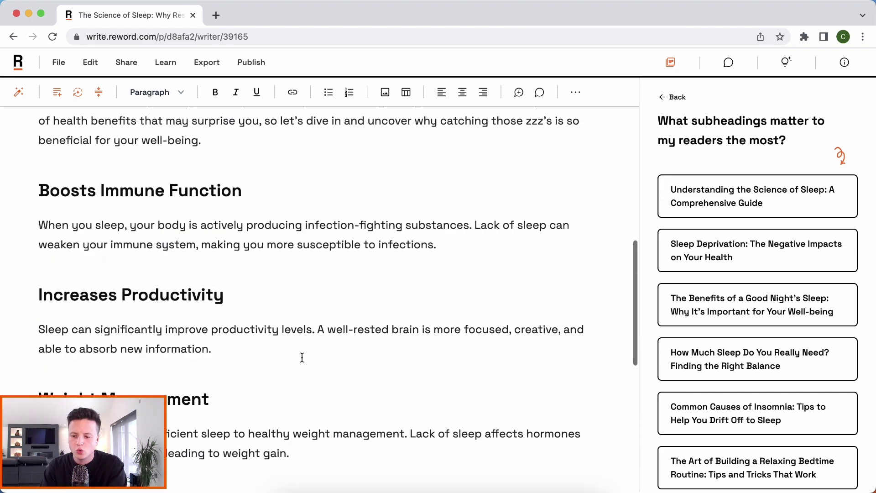
{"action": "scroll", "coordinate": [379, 223], "scroll_direction": "up", "scroll_amount": 2}
{"action": "scroll", "coordinate": [386, 300], "scroll_direction": "down", "scroll_amount": 1}
{"action": "triple_click", "coordinate": [386, 300]}
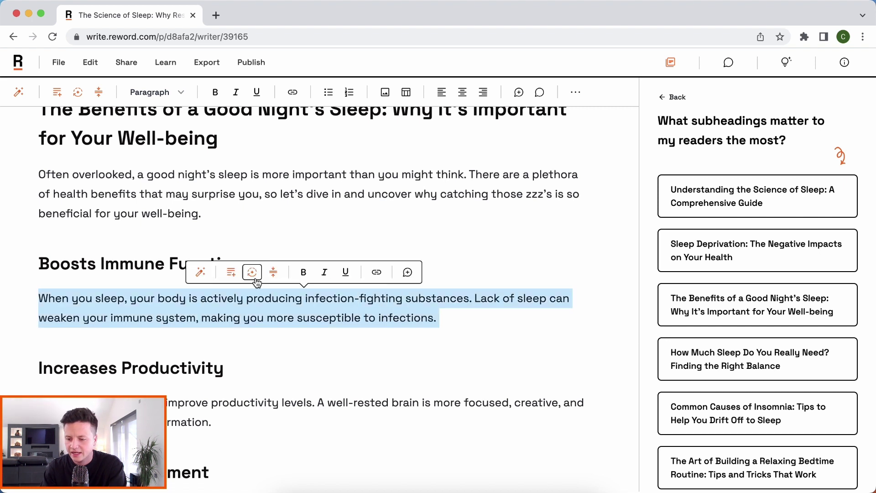
{"action": "left_click", "coordinate": [201, 273]}
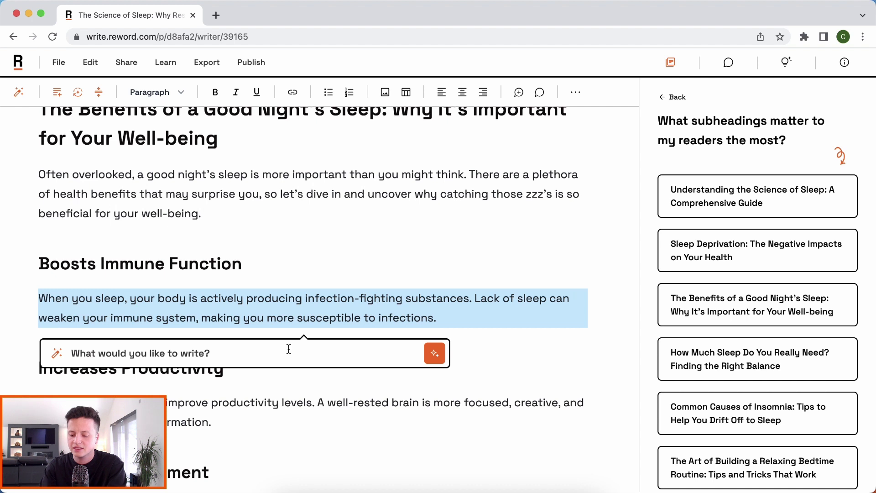
{"action": "type", "text": "Extend "}
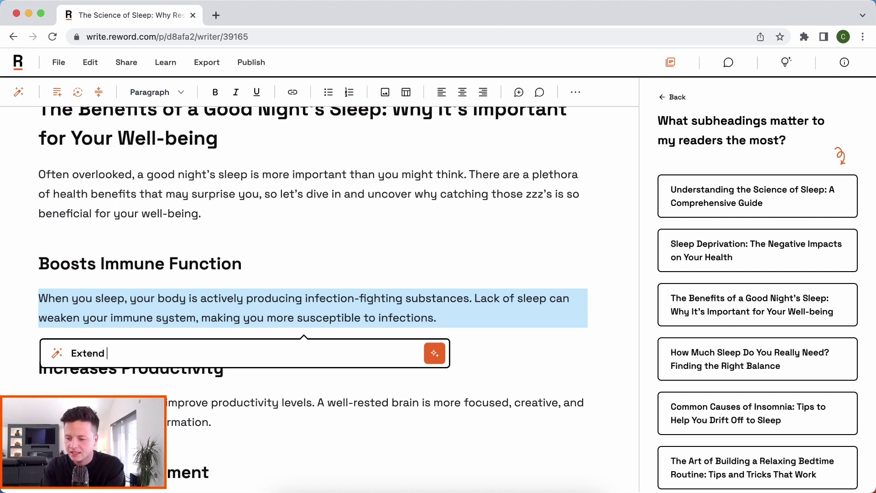
{"action": "type", "text": "this with a few paragraphs"}
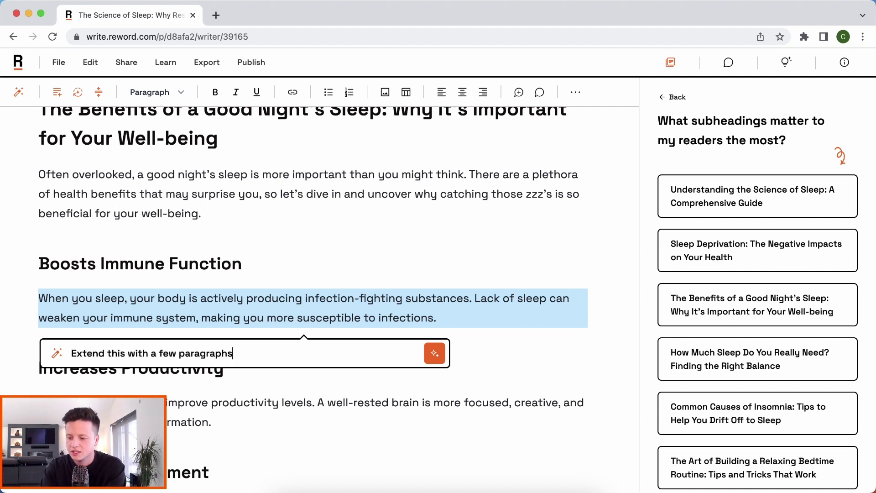
{"action": "key", "text": "Return"}
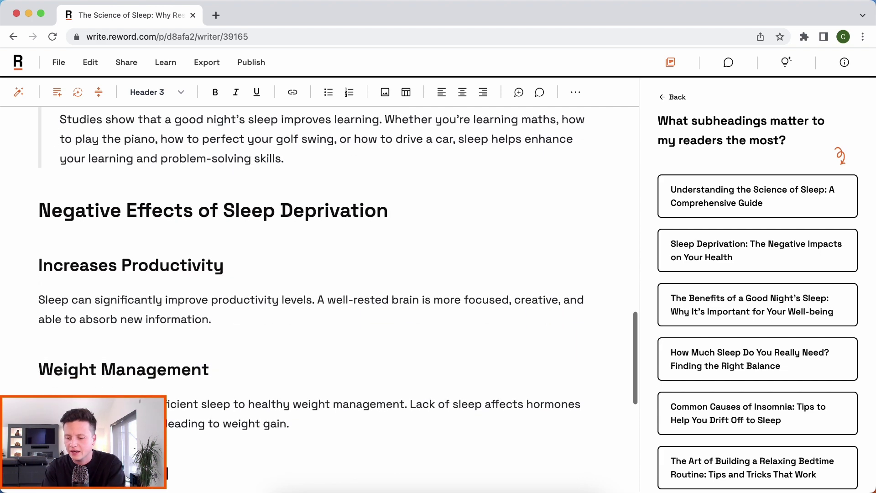
Delete the surplus generated text before "Increases Productivity", including the learning quote and the "Negative Effects of Sleep Deprivation" heading.
{"action": "left_click_drag", "start_coordinate": [398, 389], "coordinate": [38, 154]}
{"action": "key", "text": "BackSpace"}
{"action": "scroll", "coordinate": [128, 221], "scroll_direction": "up", "scroll_amount": 5}
{"action": "key", "text": "BackSpace"}
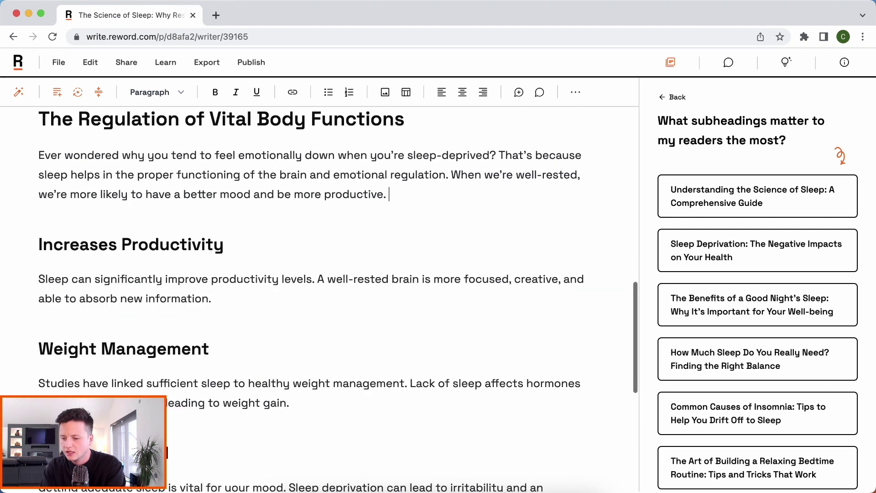
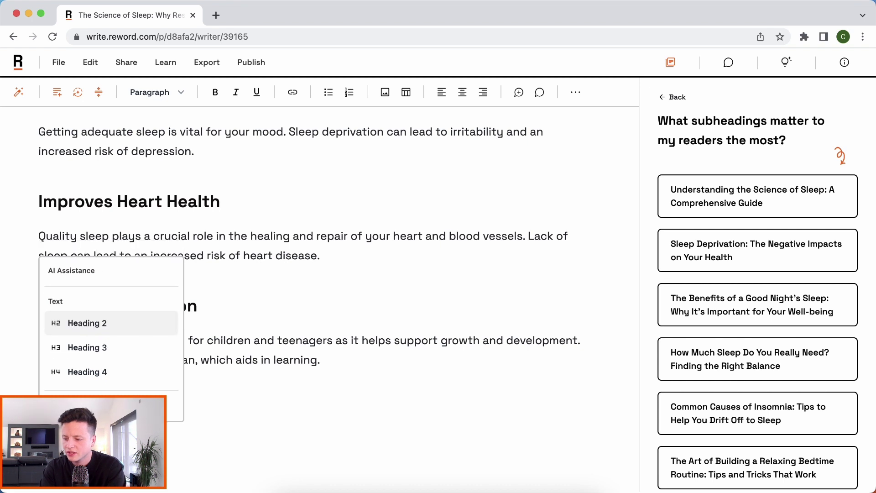
Add the level 2 heading "Comparing tactics to get a better nights sleep" after the "Sharpens Attention" section.
{"action": "key", "text": "Return"}
{"action": "scroll", "coordinate": [466, 343], "scroll_direction": "down", "scroll_amount": 1}
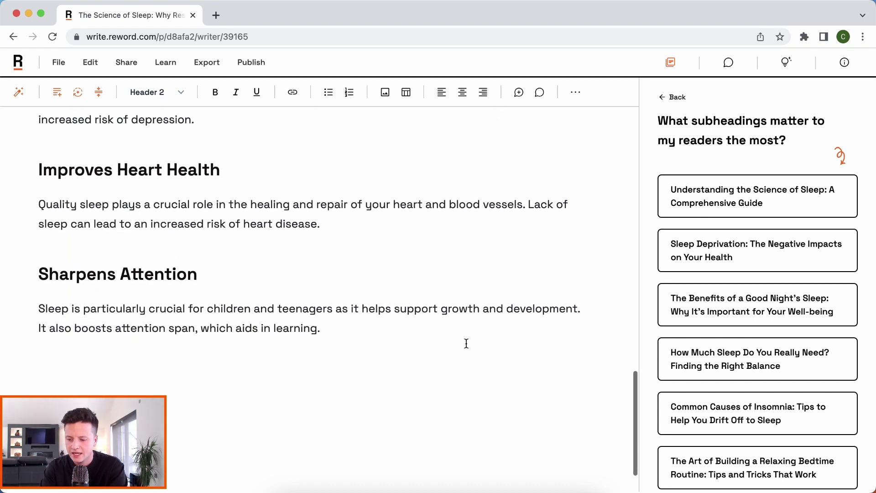
{"action": "type", "text": "Comparing "}
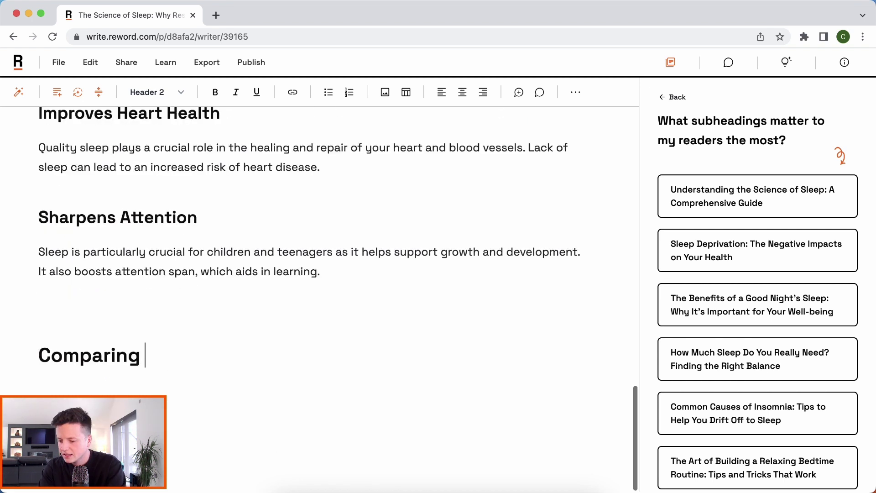
{"action": "type", "text": "tactics to get a bet"}
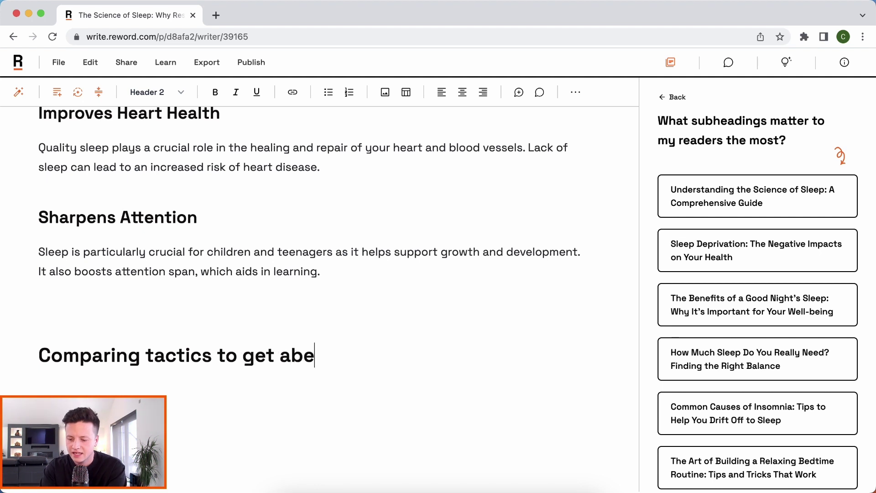
{"action": "key", "text": "BackSpace"}
{"action": "key", "text": "BackSpace"}
{"action": "key", "text": "BackSpace"}
{"action": "type", "text": "better nights sleep"}
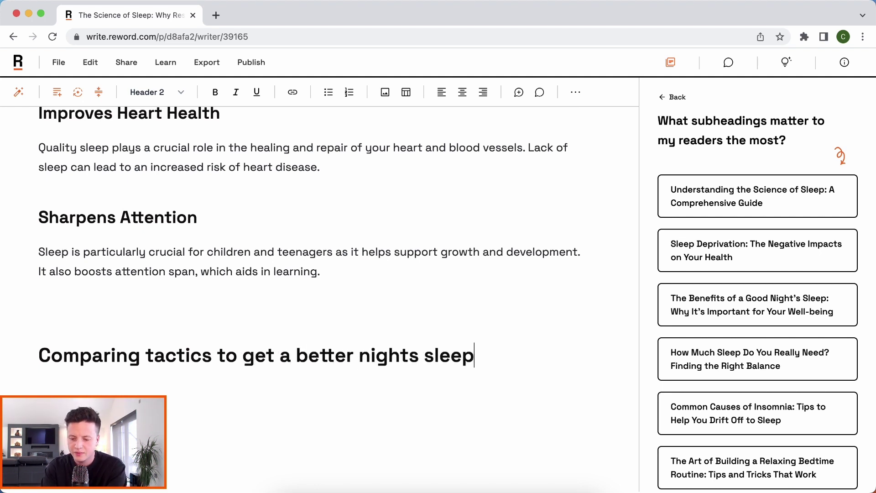
{"action": "key", "text": "Return"}
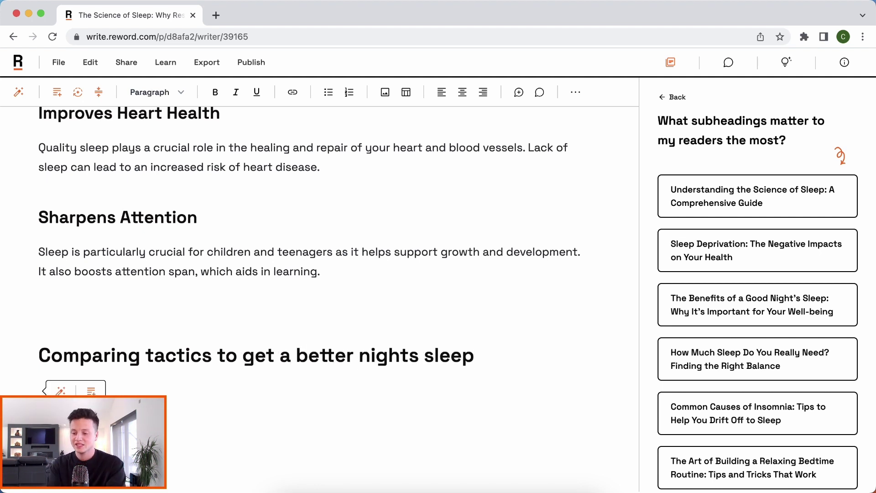
Remove the empty paragraph above the "Comparing tactics to get a better nights sleep" heading.
{"action": "key", "text": "Up"}
{"action": "key", "text": "Up"}
{"action": "key", "text": "BackSpace"}
{"action": "key", "text": "Down"}
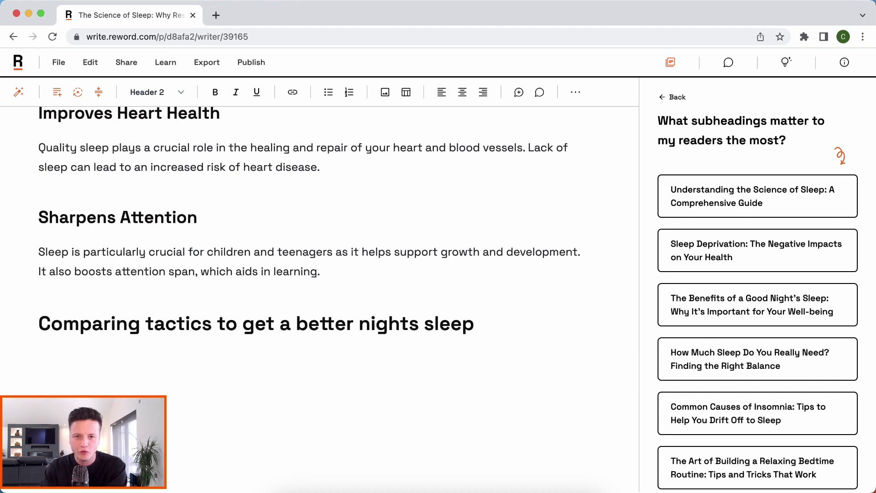
Generate content under the tactics heading with the AI Command prompt "Create a table of ideas to improve the quality of sleep".
{"action": "key", "text": "Return"}
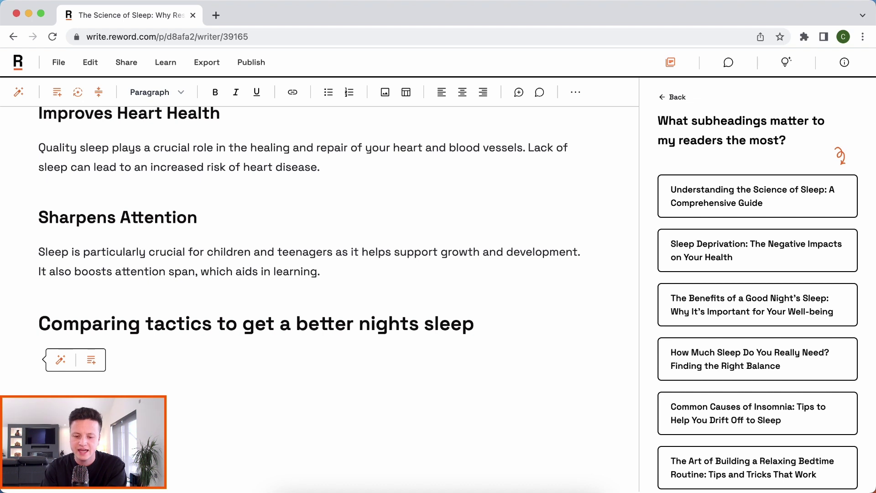
{"action": "type", "text": "/com"}
{"action": "key", "text": "Return"}
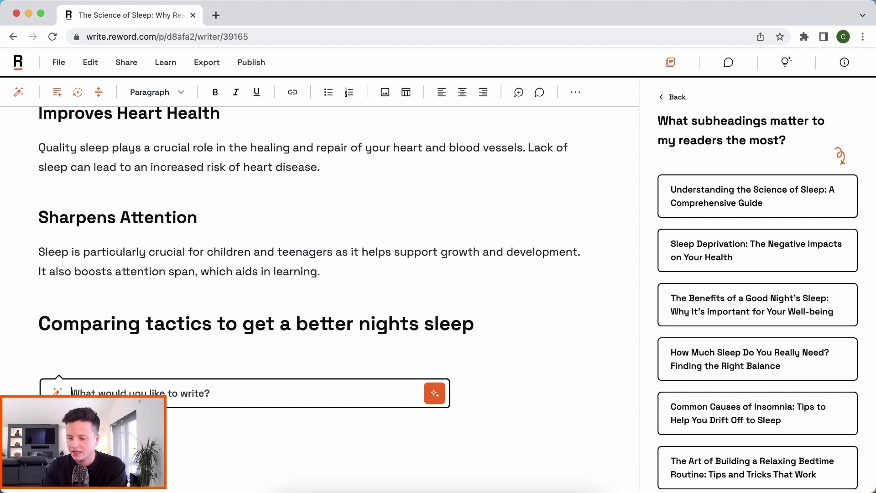
{"action": "type", "text": "Create a"}
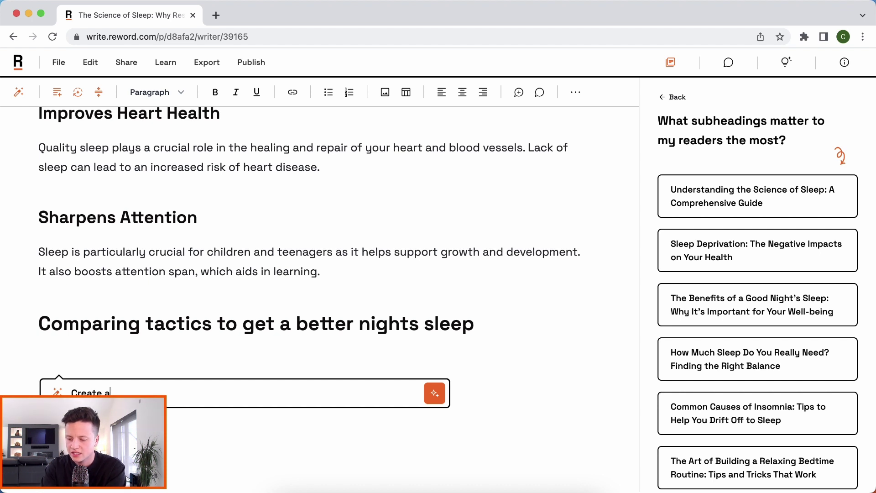
{"action": "type", "text": " table of ideas to "}
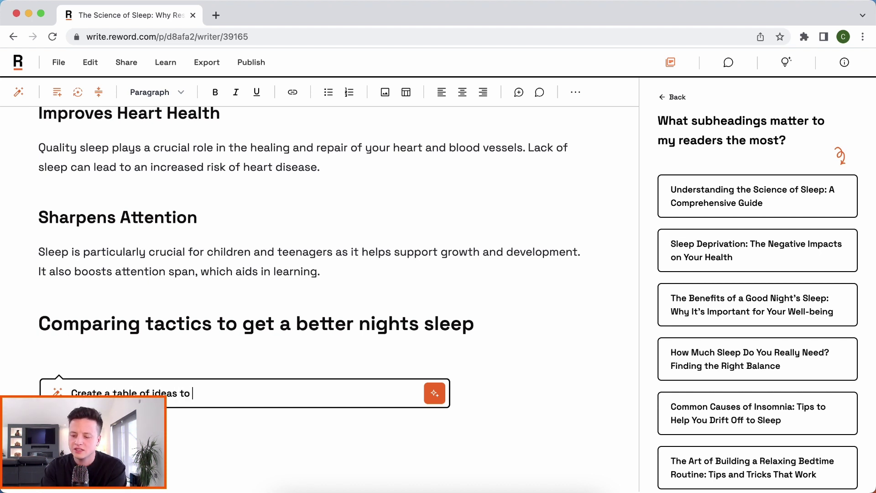
{"action": "type", "text": "improve the quality of sleep"}
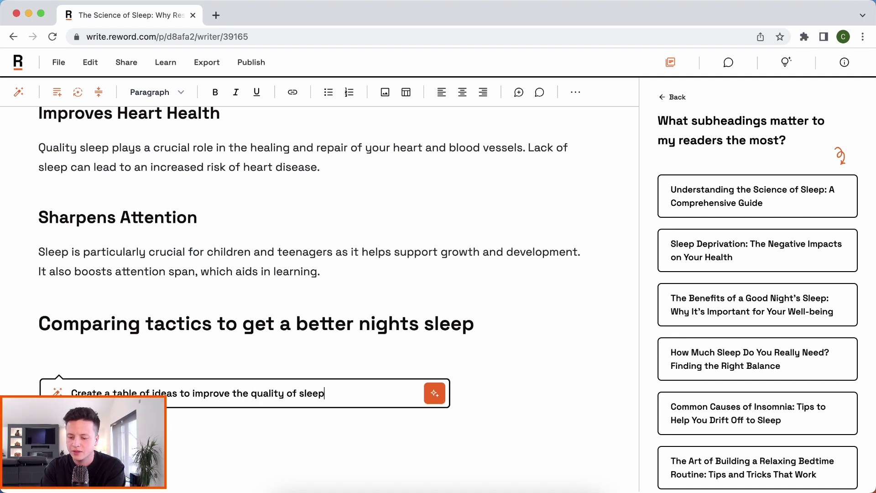
{"action": "key", "text": "Return"}
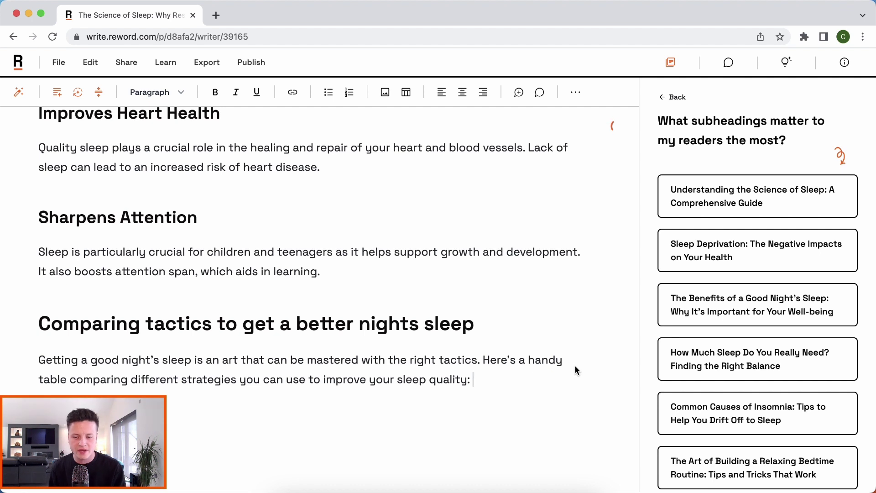
Continue the article below the tactics table with AI Enrich and stop the generation at the "Creating a Restful Environment" heading.
{"action": "scroll", "coordinate": [339, 240], "scroll_direction": "down", "scroll_amount": 5}
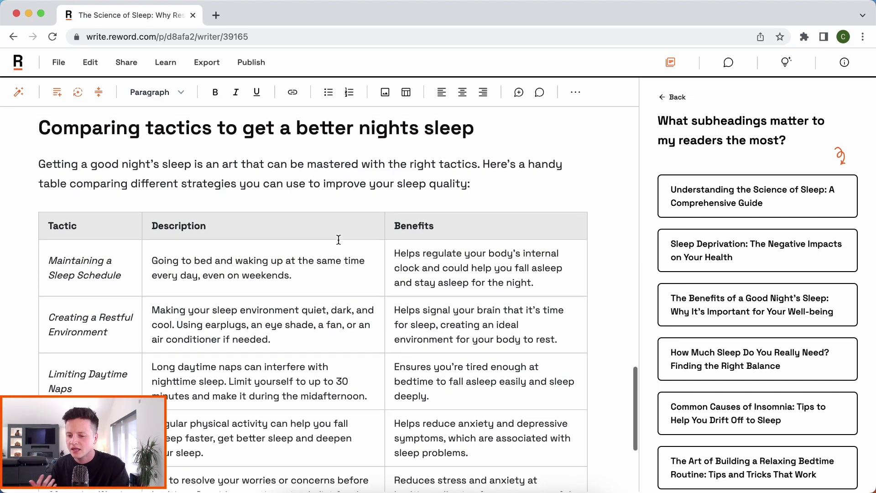
{"action": "scroll", "coordinate": [338, 241], "scroll_direction": "down", "scroll_amount": 5}
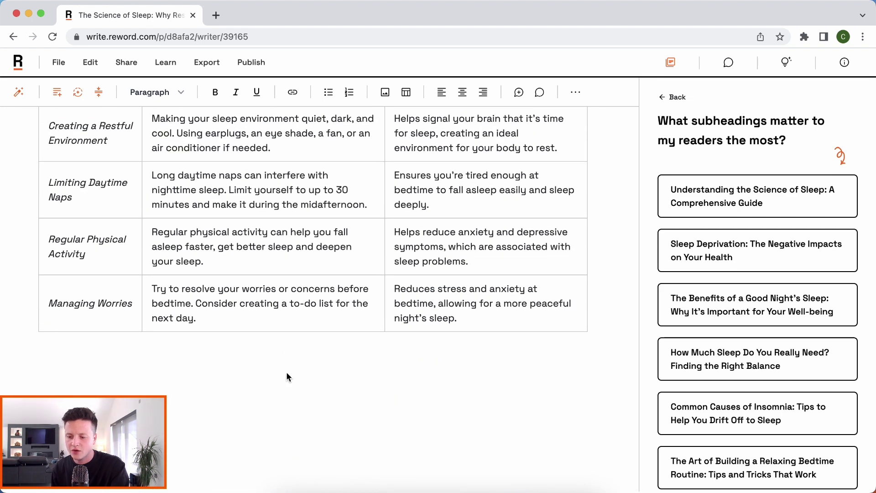
{"action": "left_click", "coordinate": [271, 359]}
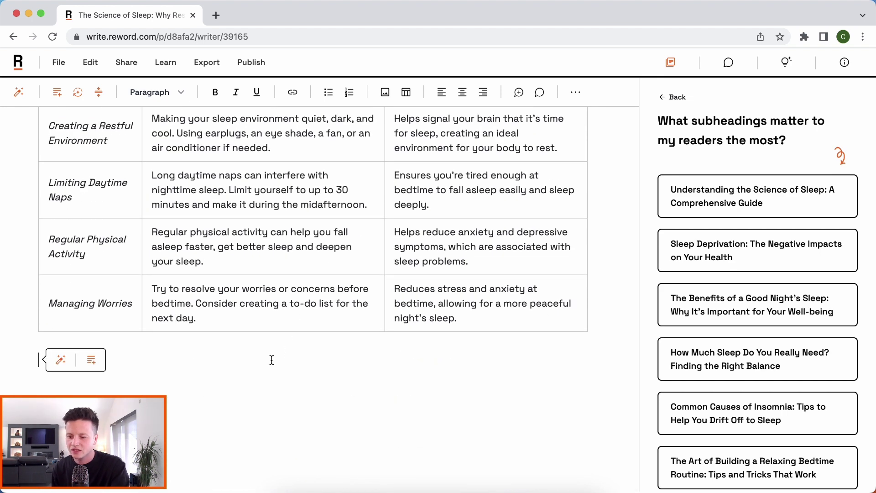
{"action": "left_click", "coordinate": [91, 360]}
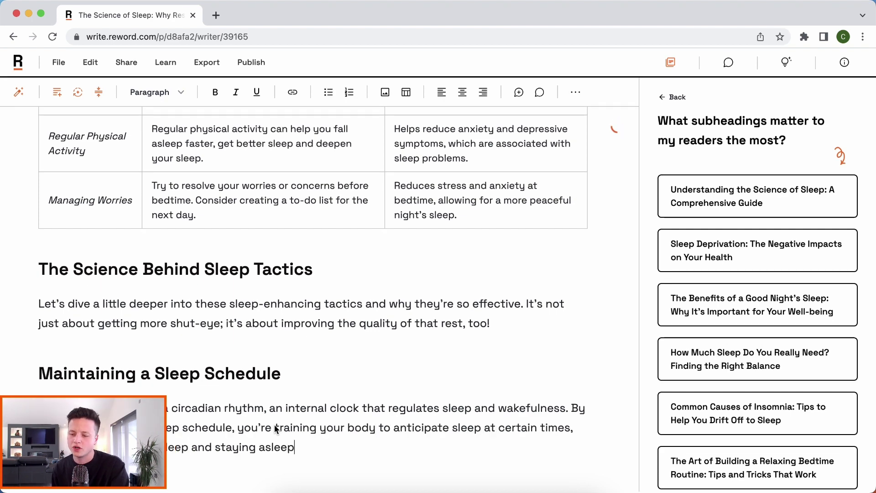
{"action": "left_click", "coordinate": [304, 386]}
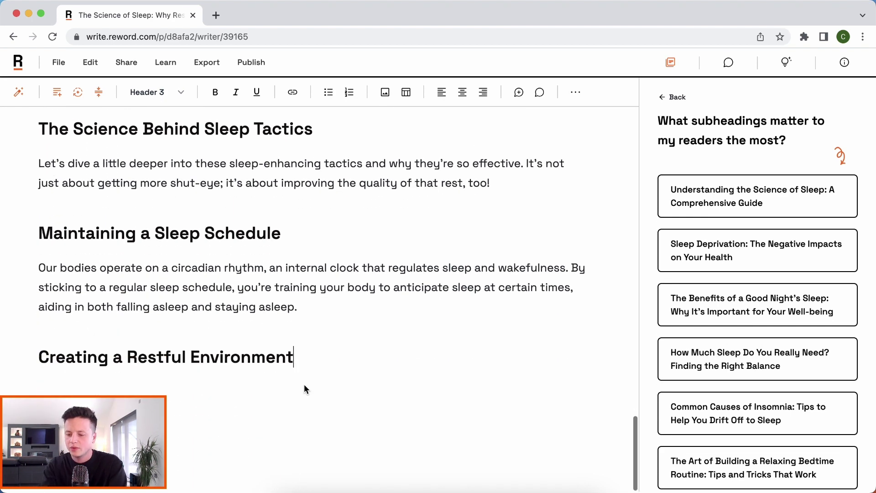
Replace the "Creating a Restful Environment" heading with a level 2 heading "Conclusion".
{"action": "key", "text": "super+shift+Left"}
{"action": "key", "text": "BackSpace"}
{"action": "type", "text": "/head"}
{"action": "key", "text": "Return"}
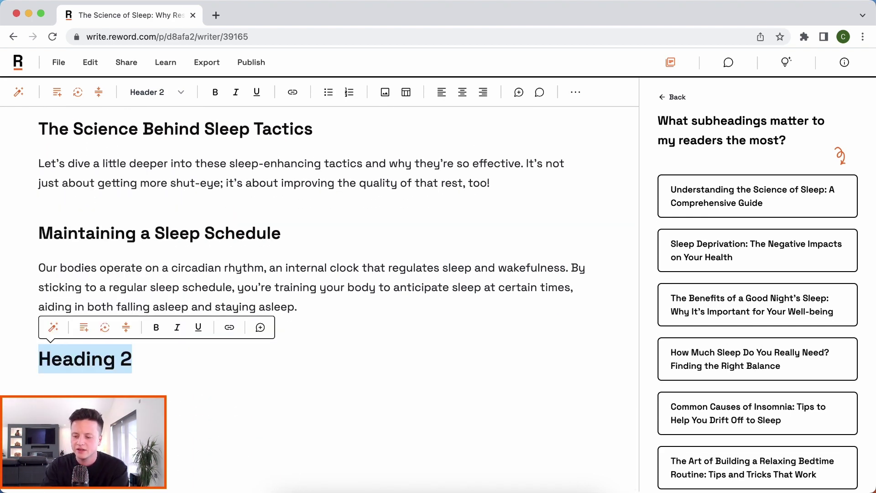
{"action": "scroll", "coordinate": [304, 397], "scroll_direction": "up", "scroll_amount": 15}
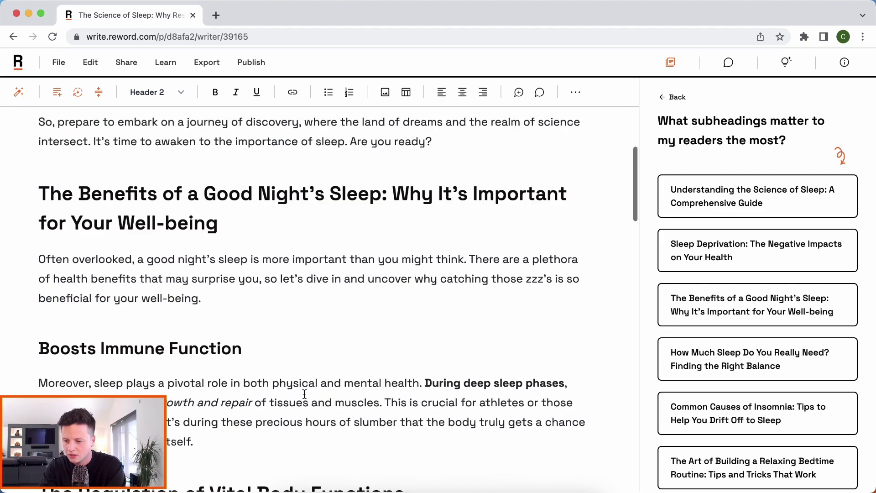
{"action": "scroll", "coordinate": [304, 395], "scroll_direction": "down", "scroll_amount": 15}
{"action": "type", "text": "Conclusion"}
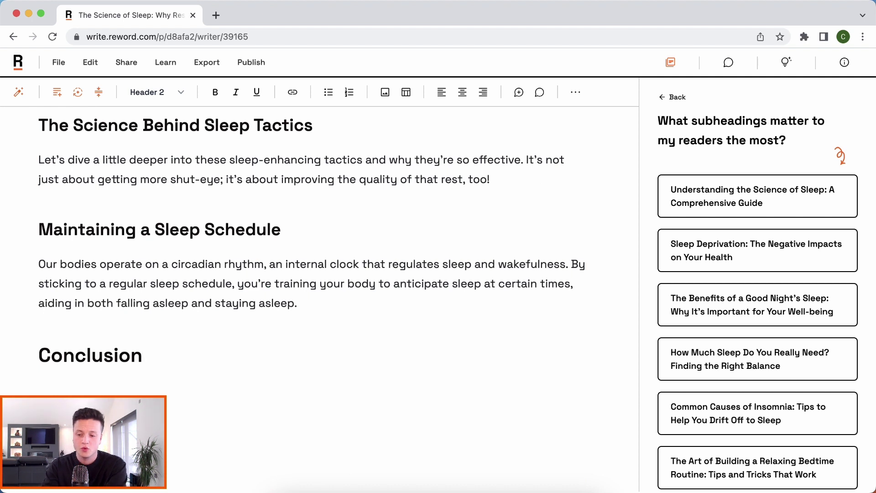
Generate the text under the "Conclusion" heading with an AI Command prompt asking for the section to include 3 quotes.
{"action": "key", "text": "Return"}
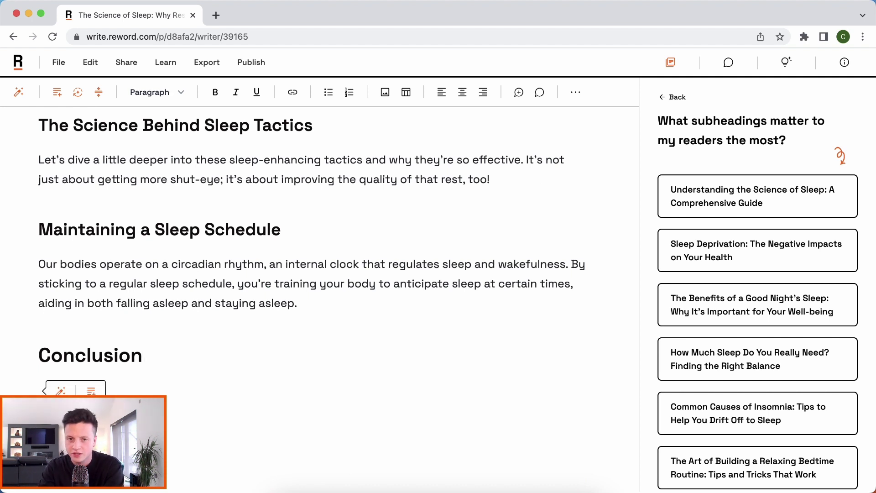
{"action": "type", "text": "/co"}
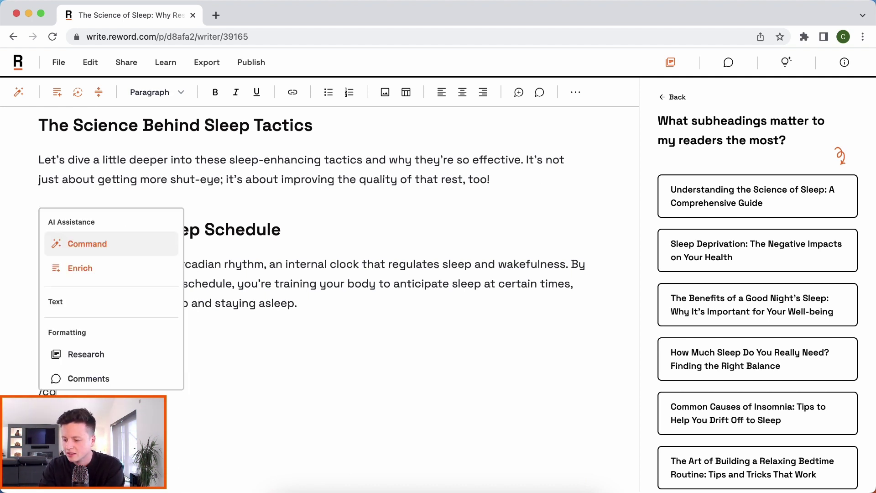
{"action": "key", "text": "Return"}
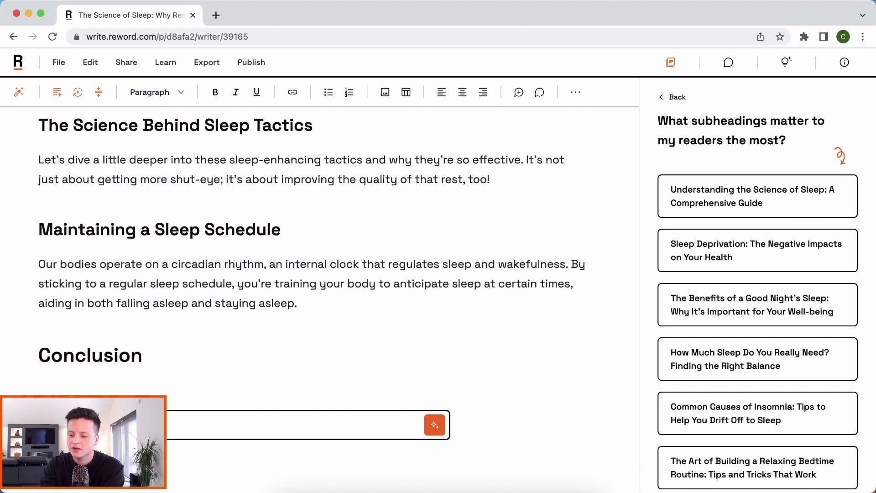
{"action": "type", "text": "section and "}
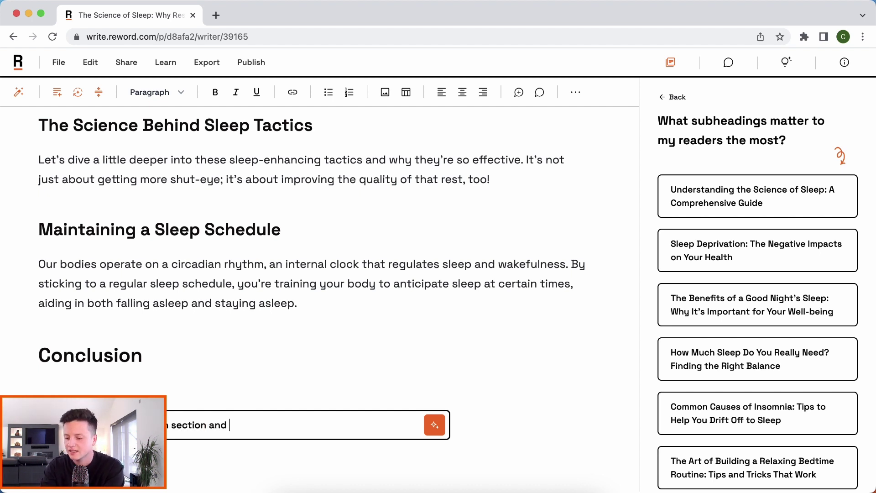
{"action": "type", "text": "include 3 quotes"}
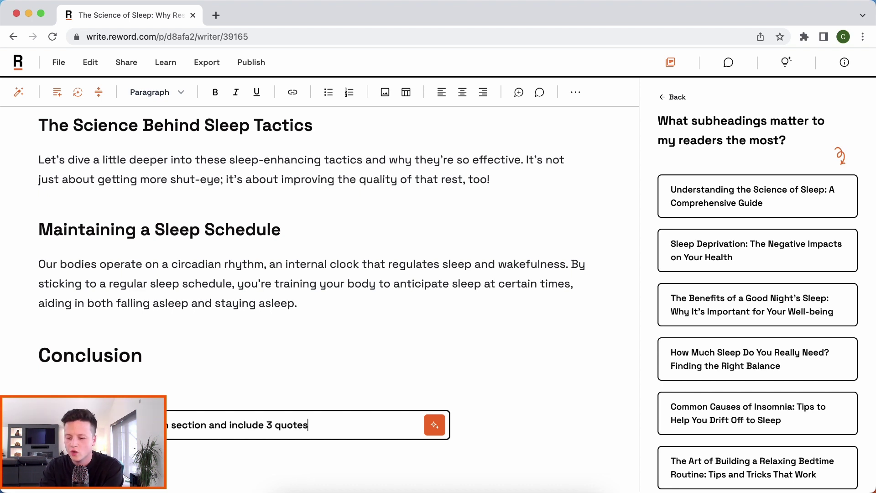
{"action": "key", "text": "Return"}
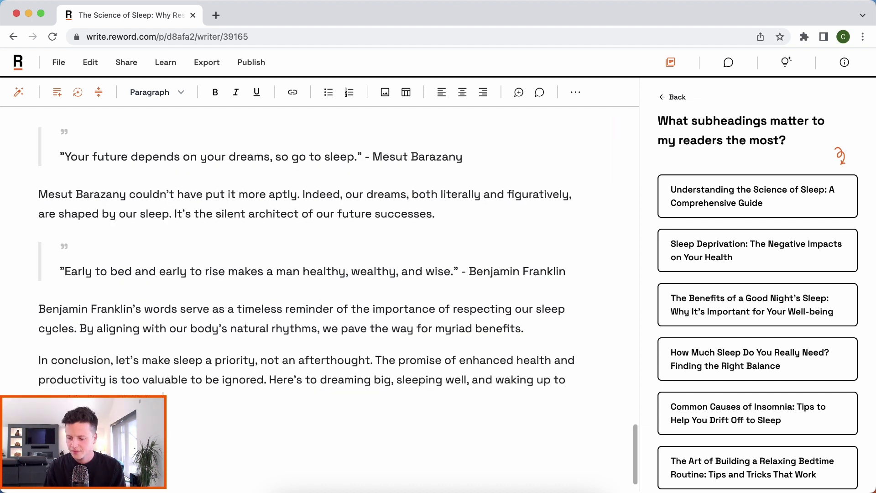
Rewrite the first Conclusion paragraph with the AI Command prompt "Shorten this in my usual style, but with a more playful angle".
{"action": "scroll", "coordinate": [193, 388], "scroll_direction": "up", "scroll_amount": 10}
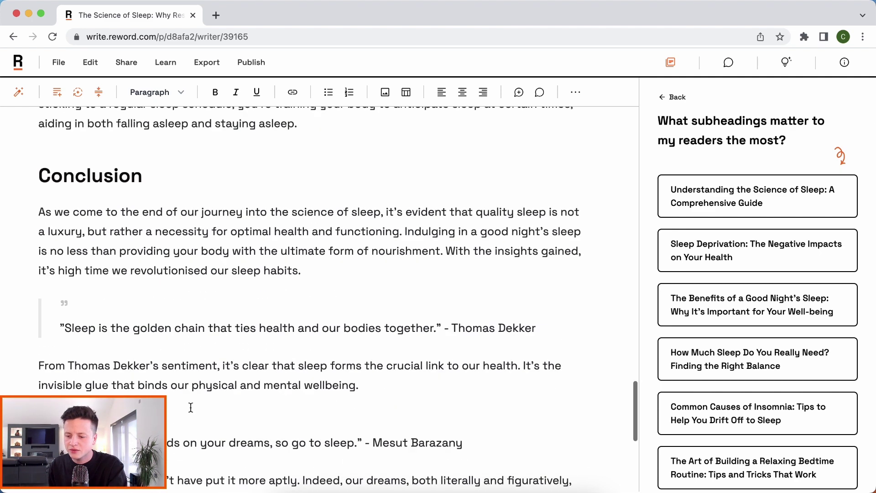
{"action": "left_click_drag", "start_coordinate": [303, 335], "coordinate": [32, 275]}
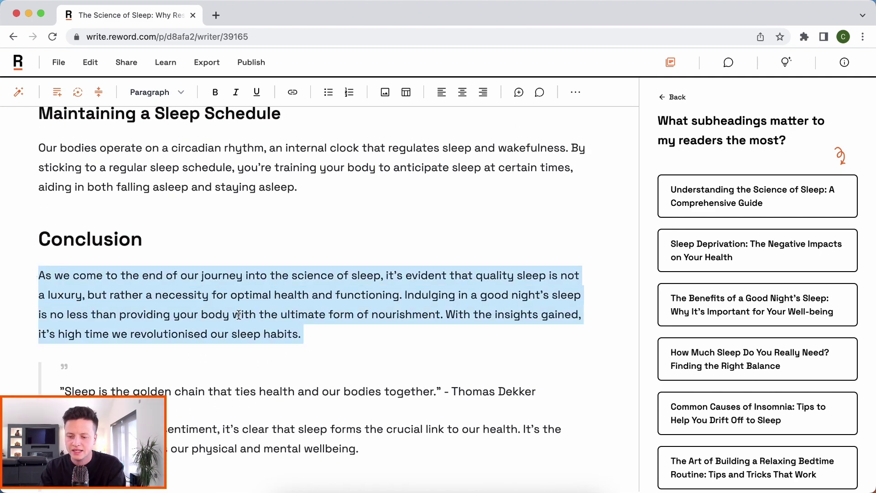
{"action": "left_click", "coordinate": [57, 94]}
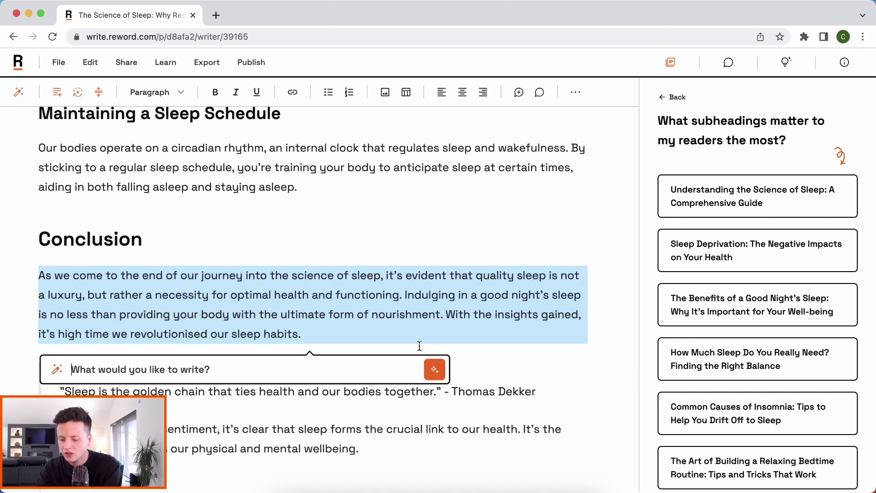
{"action": "type", "text": "Shorten this in my"}
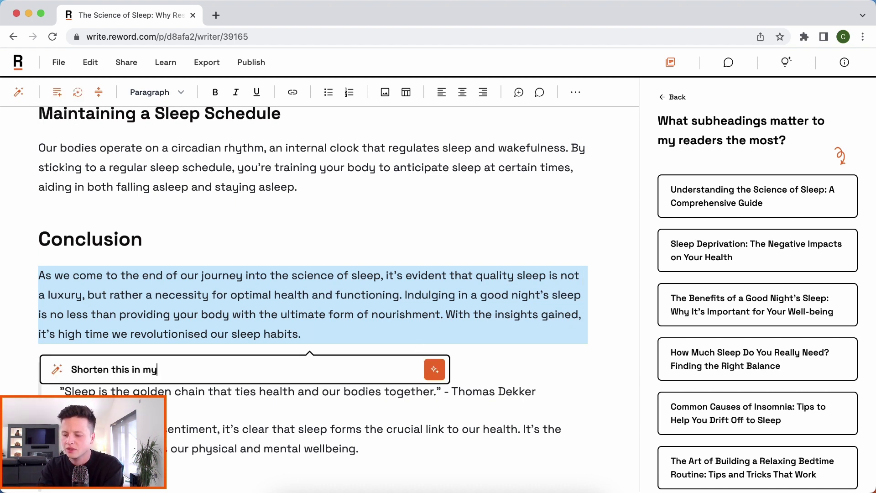
{"action": "type", "text": " usual styl"}
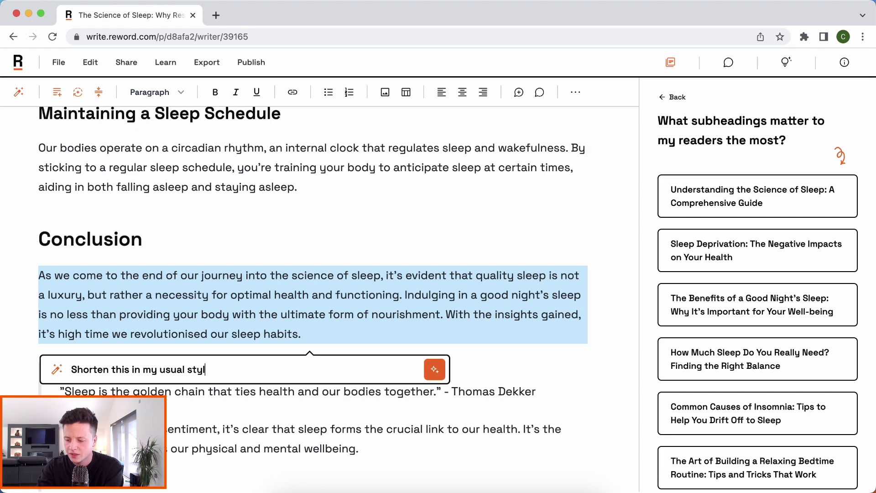
{"action": "type", "text": "e, but with a more playf"}
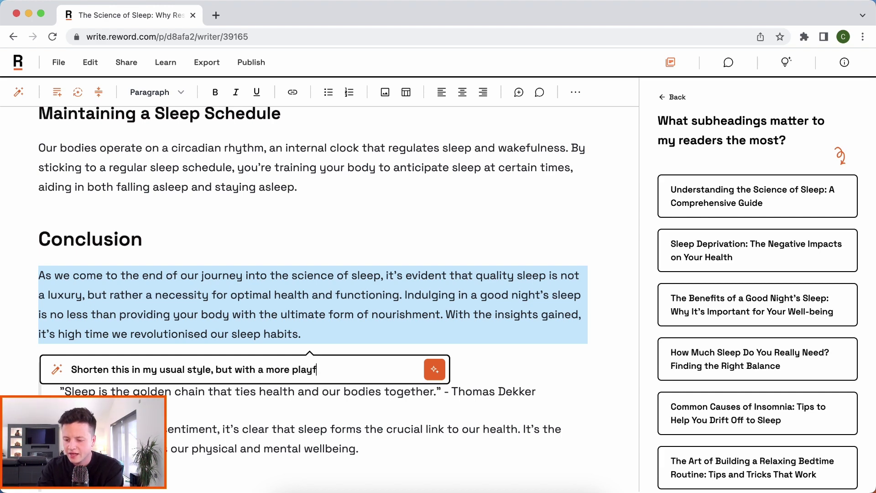
{"action": "type", "text": "ul angle"}
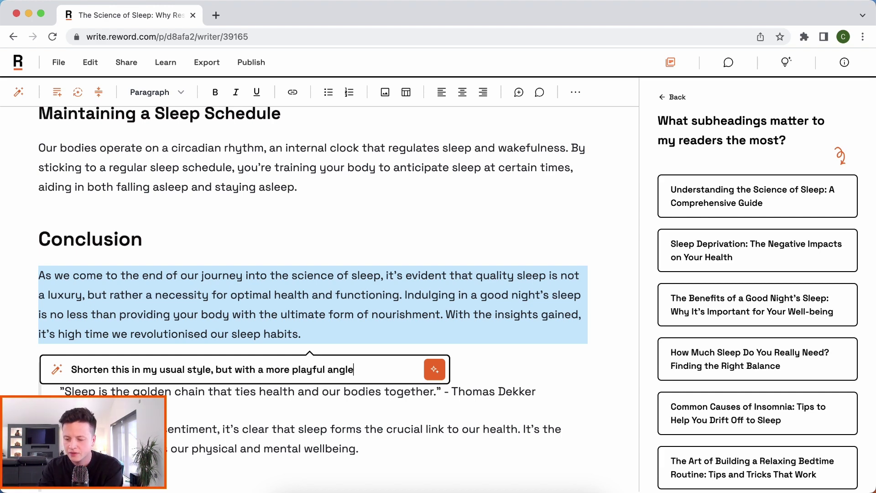
{"action": "key", "text": "Return"}
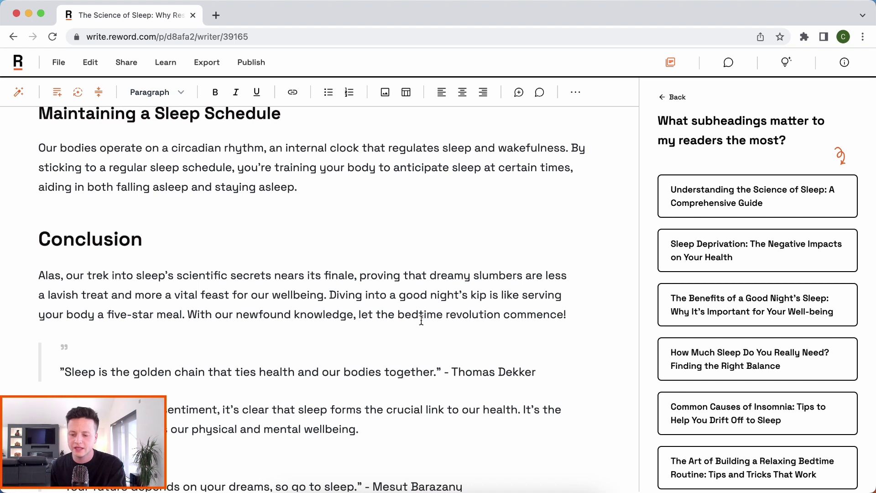
Review the rewritten opening paragraph of the conclusion and look through the whole article.
{"action": "left_click_drag", "start_coordinate": [400, 295], "coordinate": [486, 296]}
{"action": "left_click", "coordinate": [489, 296]}
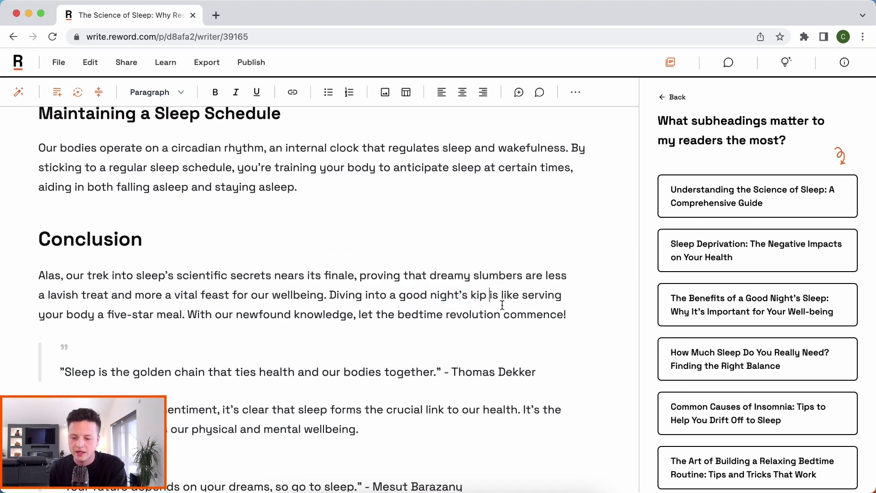
{"action": "left_click", "coordinate": [566, 315]}
{"action": "left_click", "coordinate": [213, 296]}
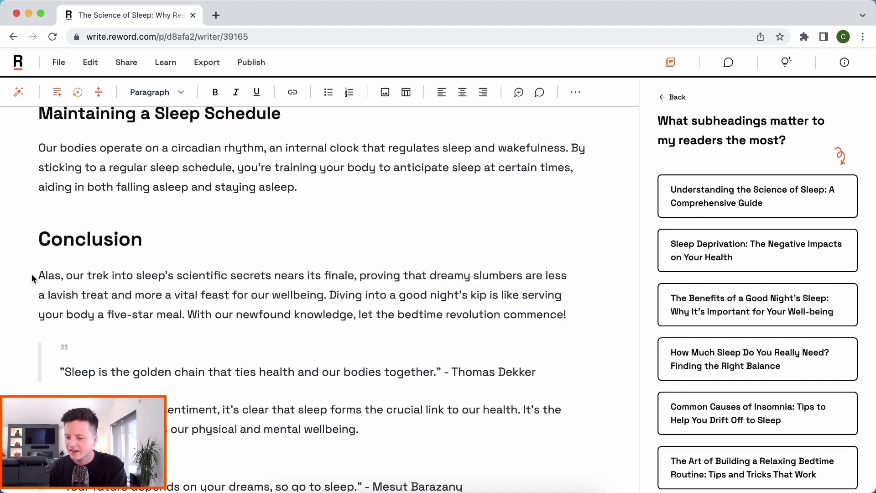
{"action": "key", "text": "super+a"}
{"action": "left_click", "coordinate": [154, 309]}
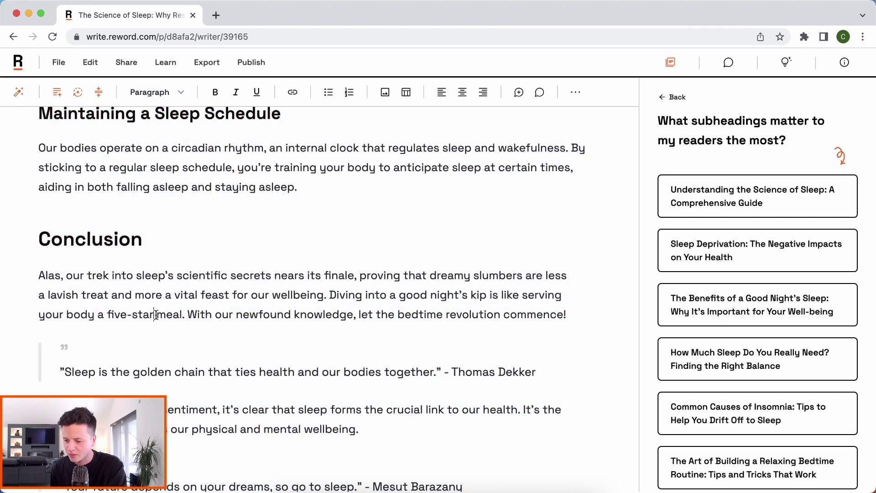
{"action": "scroll", "coordinate": [212, 366], "scroll_direction": "down", "scroll_amount": 15}
{"action": "scroll", "coordinate": [211, 365], "scroll_direction": "up", "scroll_amount": 15}
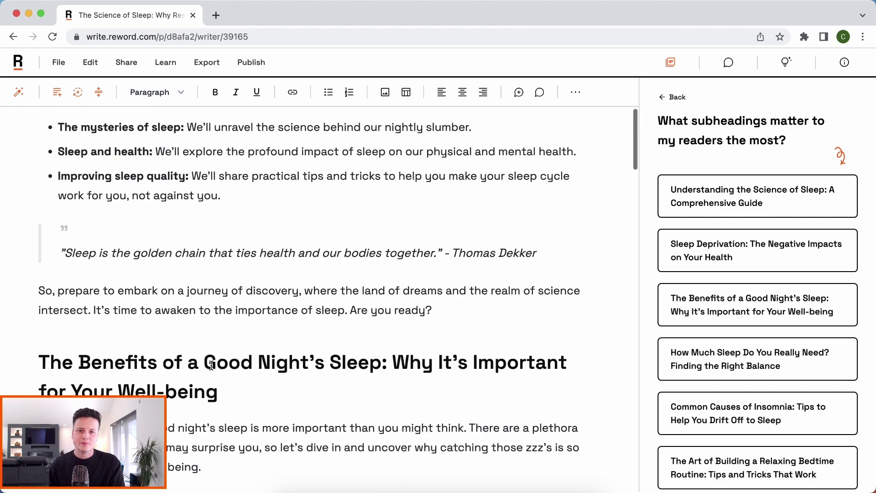